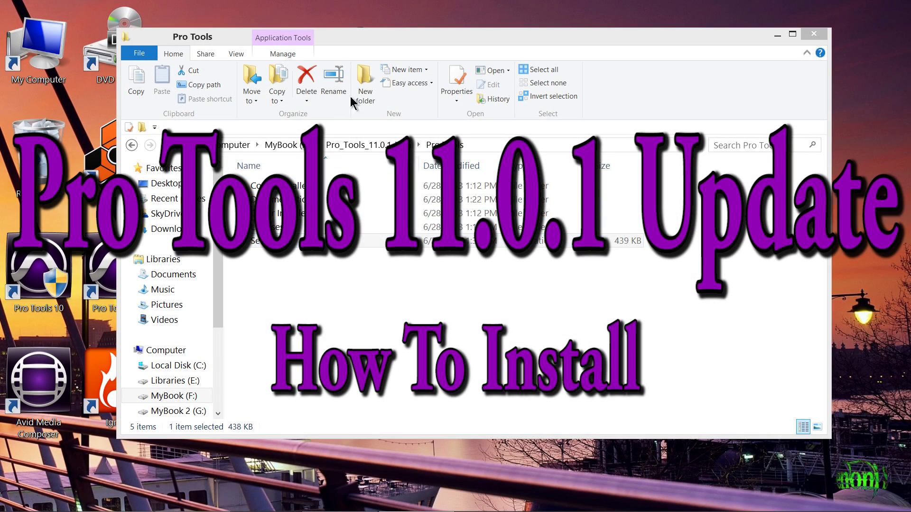
Run Setup from the Pro Tools folder and upgrade to Avid Pro Tools 10.3.6.
left_click_drag(366, 41, 404, 55)
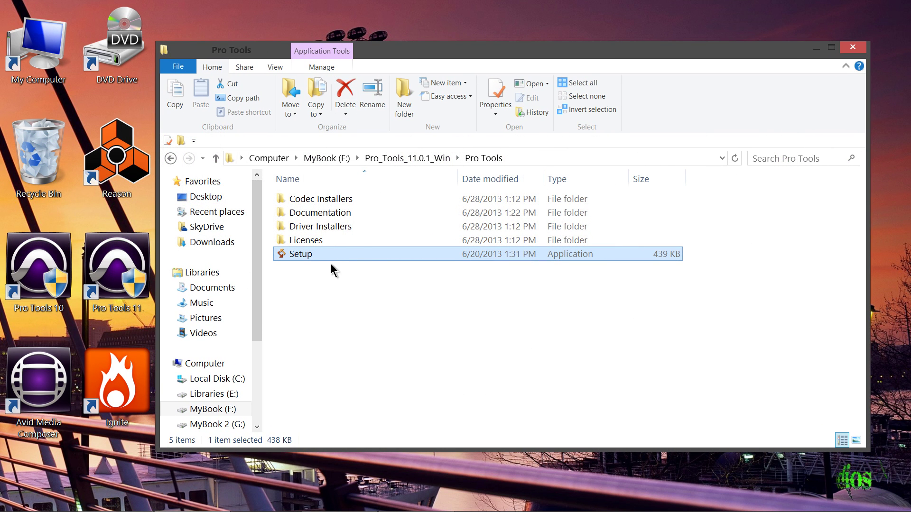
double_click(387, 259)
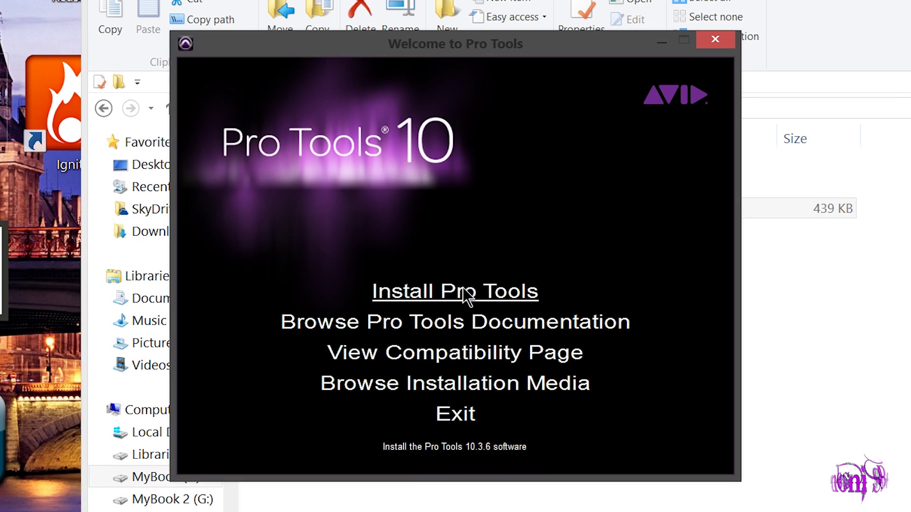
left_click(464, 293)
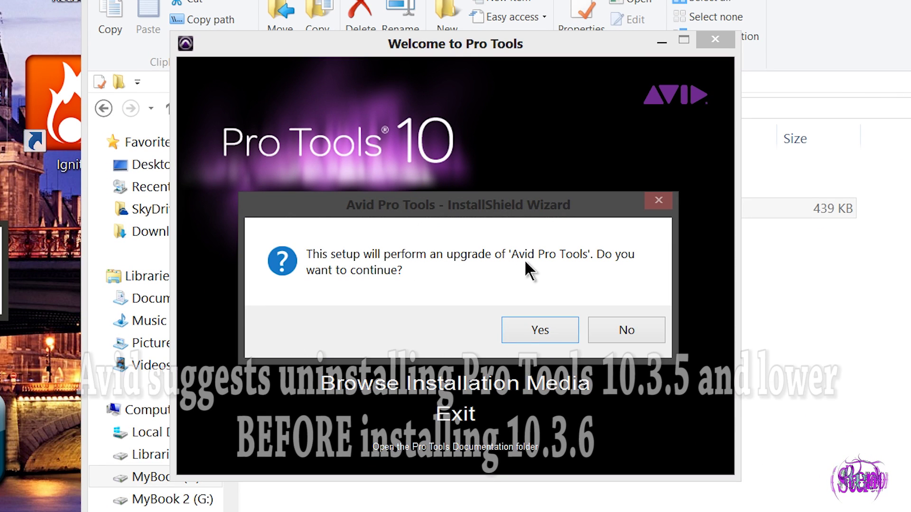
left_click(537, 330)
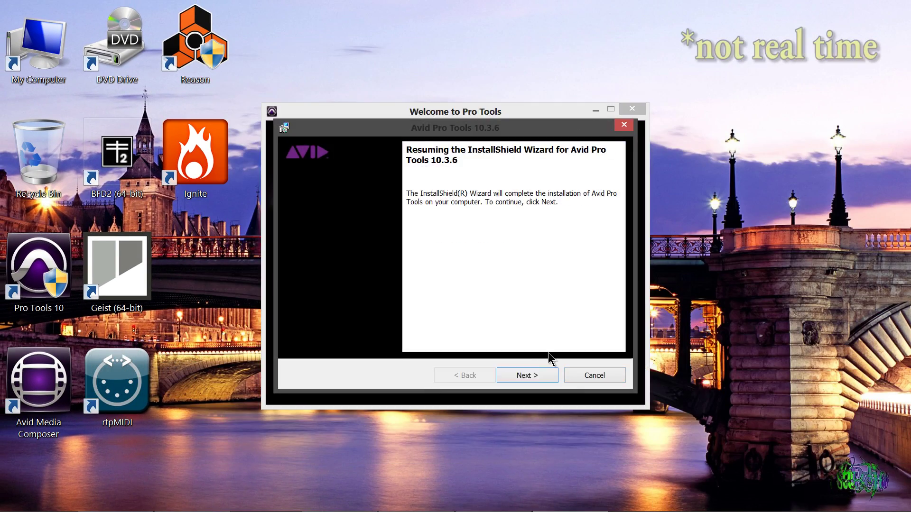
left_click(545, 375)
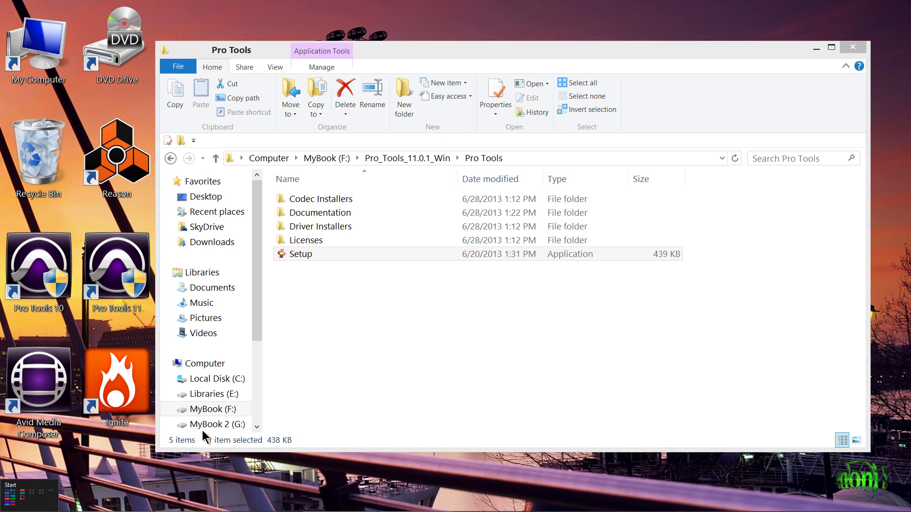
key("super")
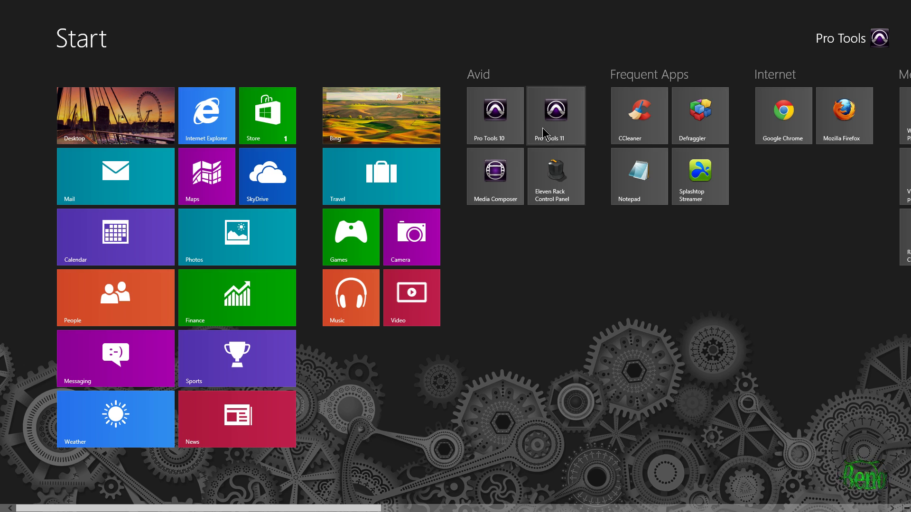
Uninstall Avid Eleven Rack Driver 1.1.6 via the Pro Tools 11 tile's Uninstall option.
right_click(546, 133)
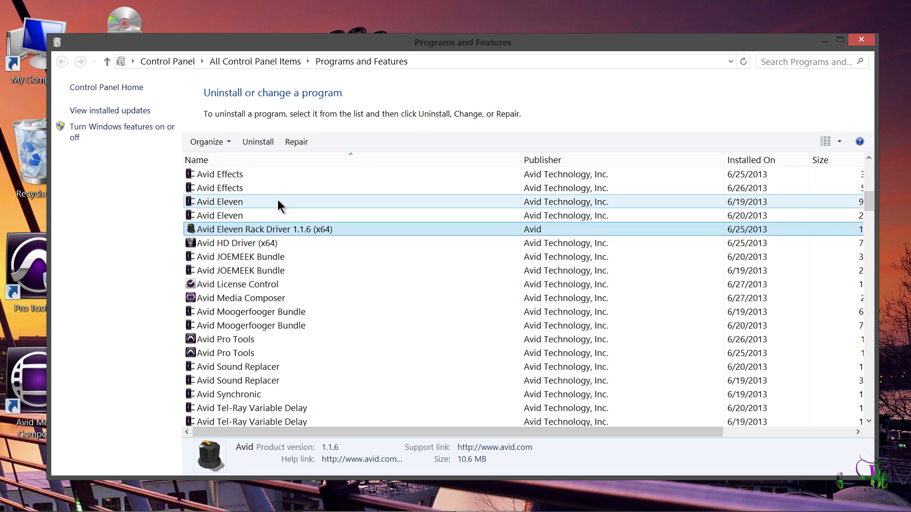
left_click(264, 142)
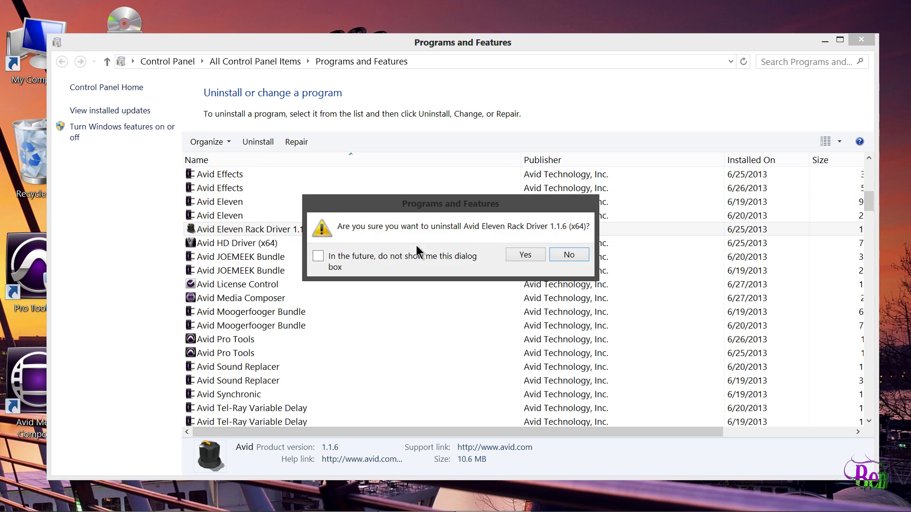
left_click(522, 255)
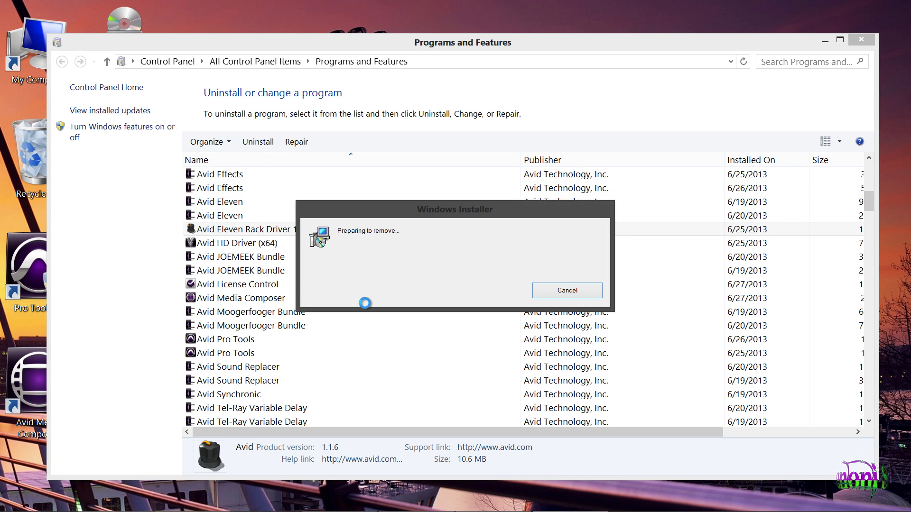
left_click(414, 336)
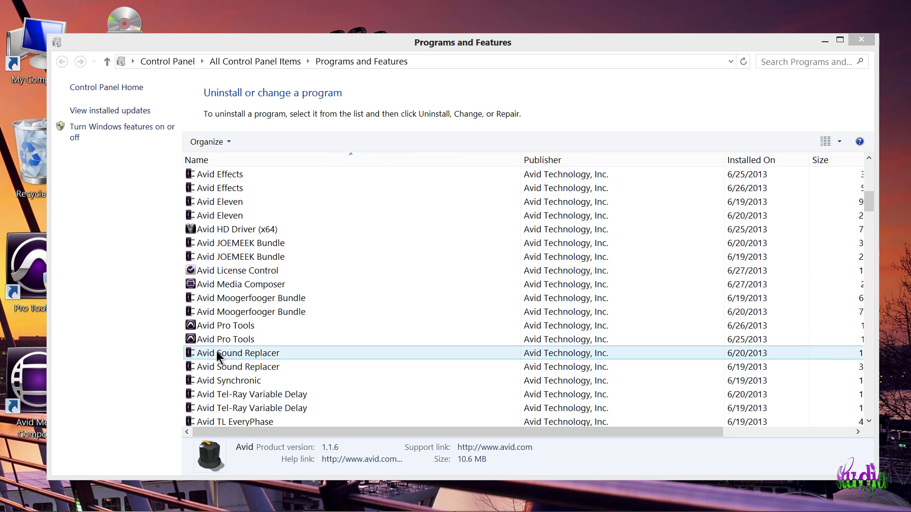
left_click(221, 344)
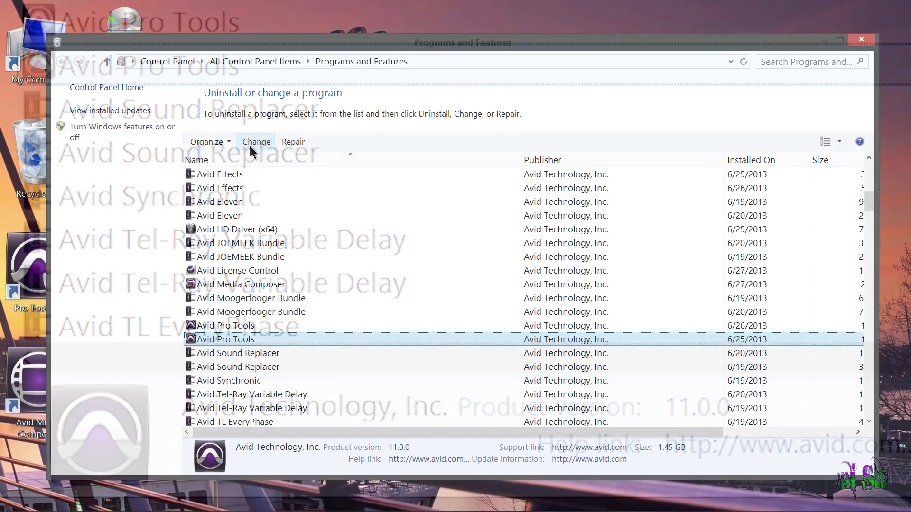
Remove Pro Tools 11.0.0 using the full removal option with HD driver, preferences and MIDI settings.
left_click(250, 143)
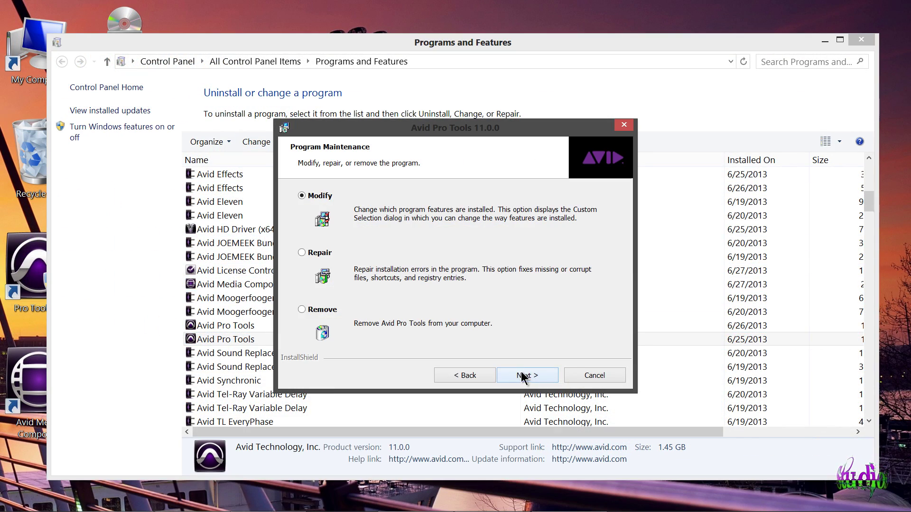
left_click(302, 309)
left_click(525, 374)
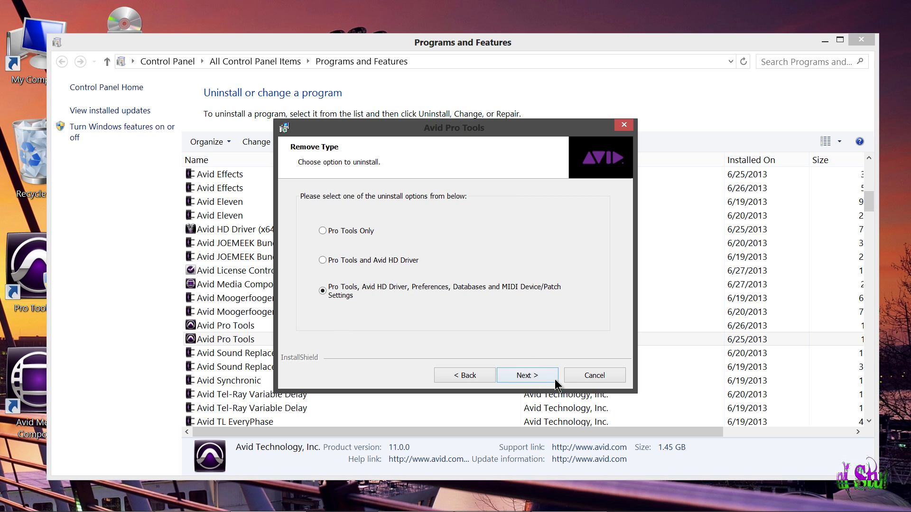
left_click(528, 375)
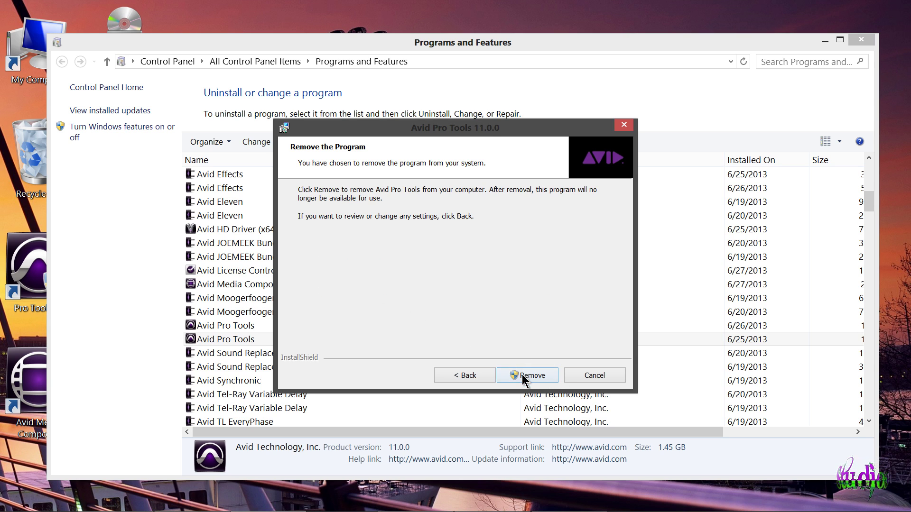
left_click(519, 373)
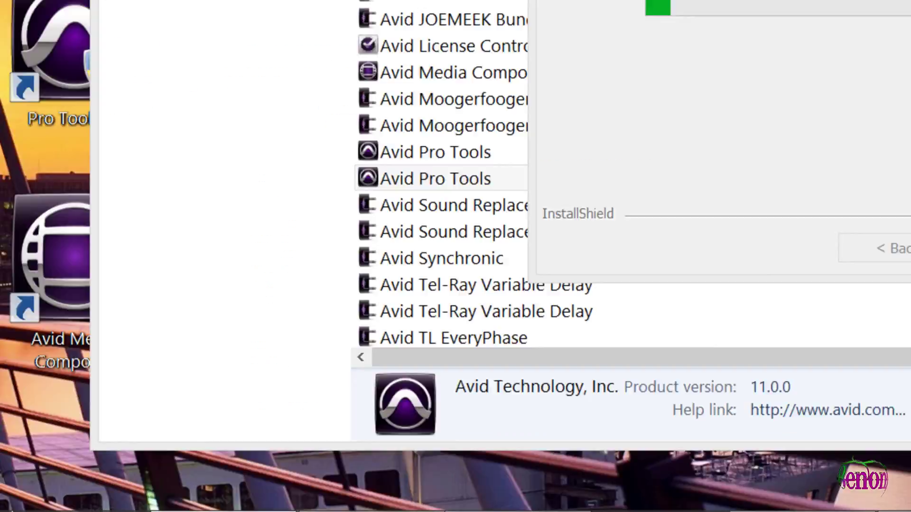
Open Device Manager from the Start button menu and show hidden devices.
mouse_move(4, 509)
right_click(48, 448)
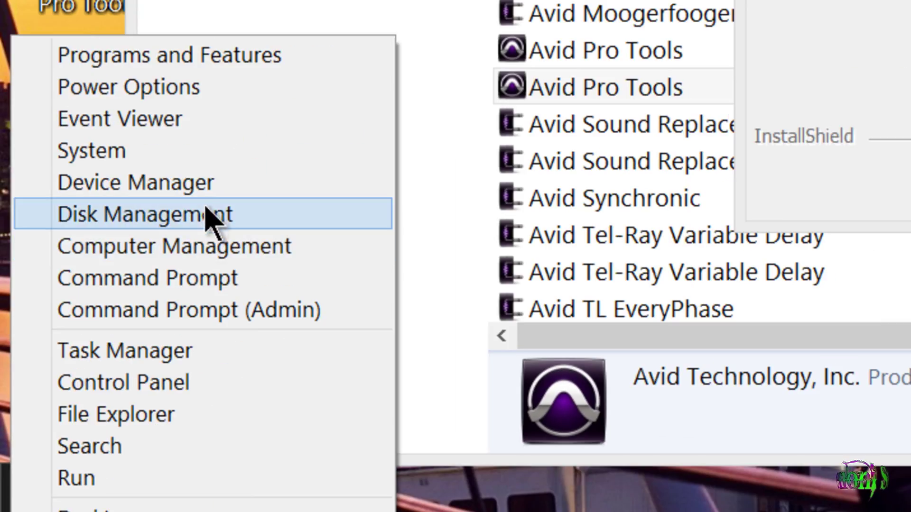
left_click(204, 203)
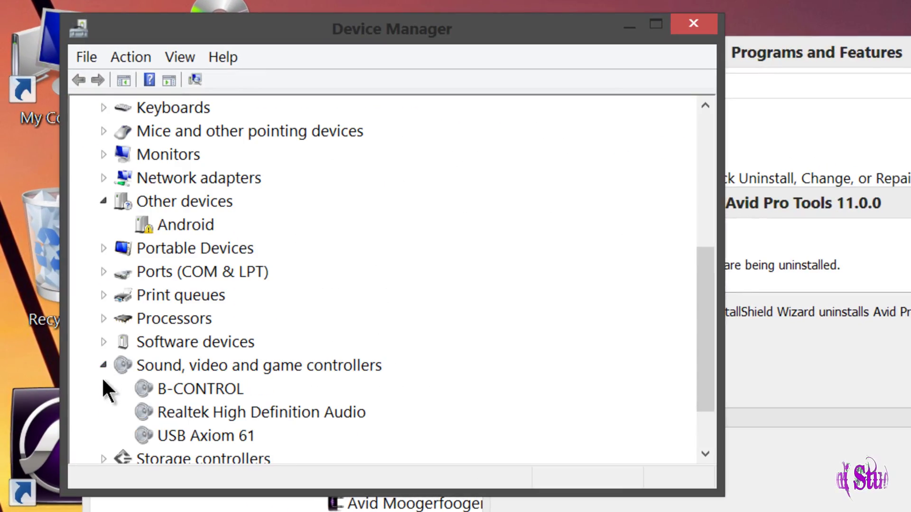
left_click(180, 57)
left_click(255, 171)
Select the Avid Eleven Rack device, then close Device Manager.
scroll(601, 386, "down", 3)
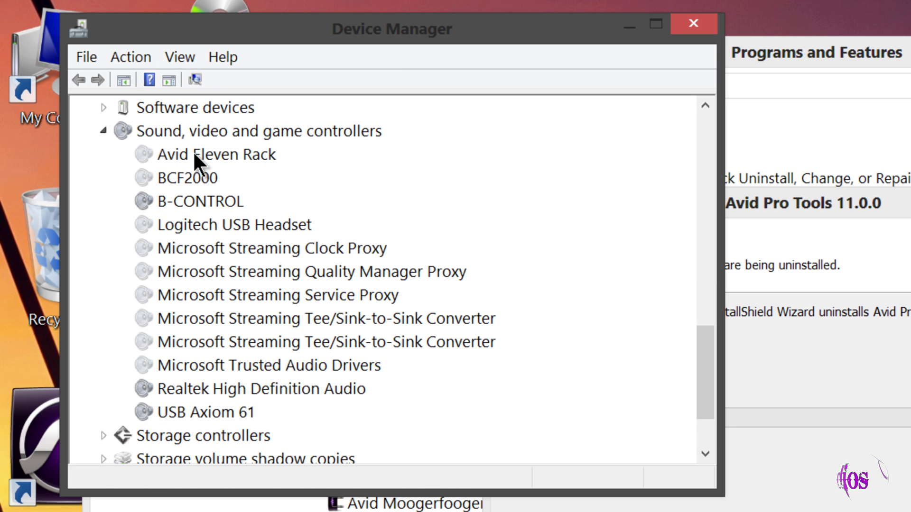
left_click(219, 163)
scroll(220, 163, "up", 1)
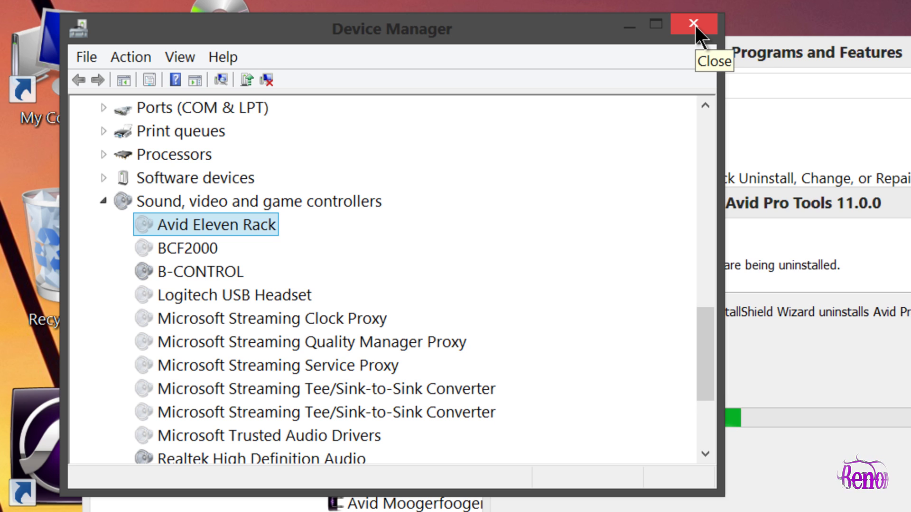
left_click(695, 29)
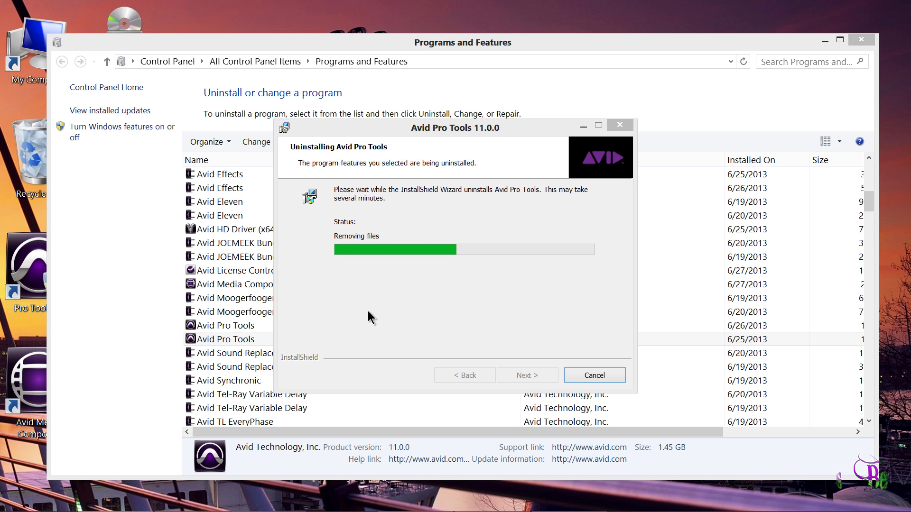
Finish the Pro Tools 11 uninstall wizard and close the installer folder window.
left_click(520, 377)
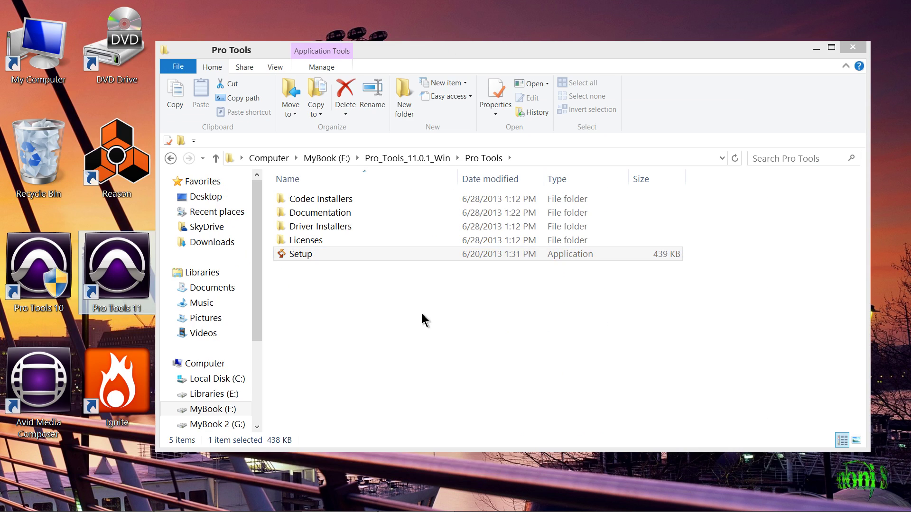
left_click(852, 47)
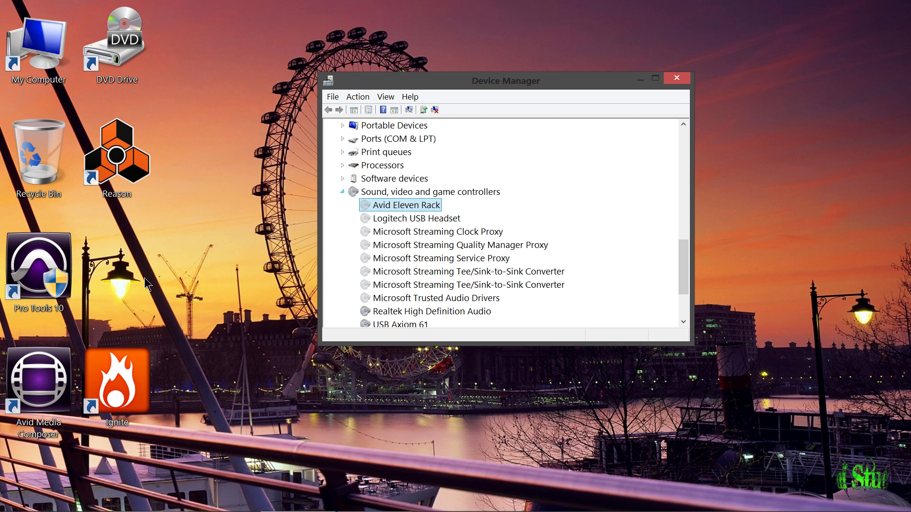
Uninstall Avid Eleven Rack from Sound, video and game controllers and confirm with OK.
left_click(388, 98)
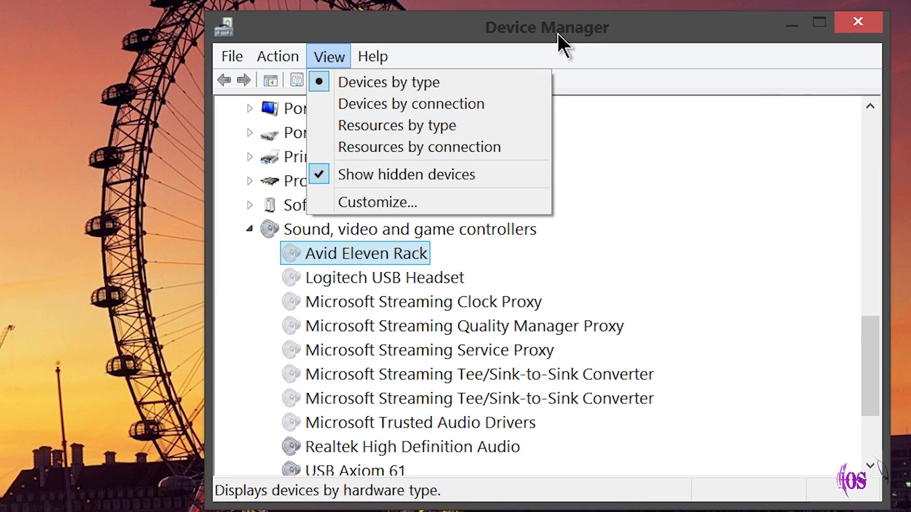
left_click(459, 124)
right_click(368, 250)
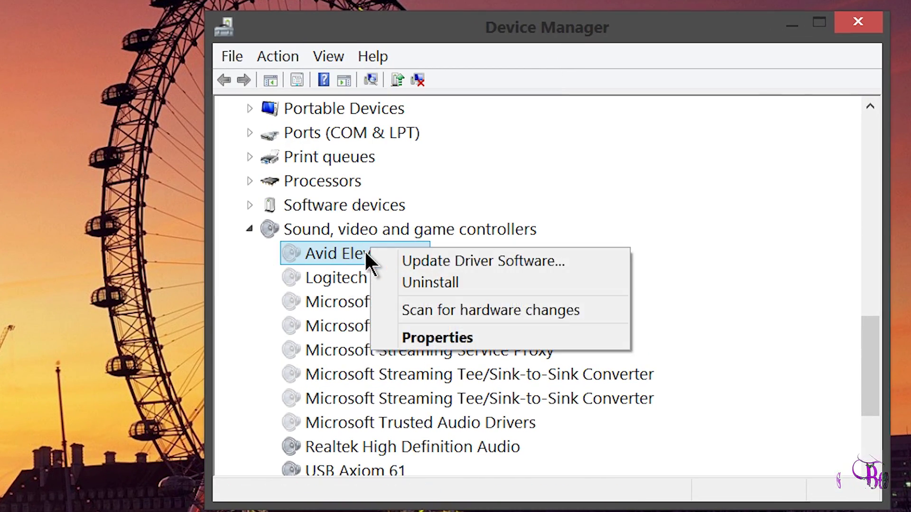
left_click(456, 162)
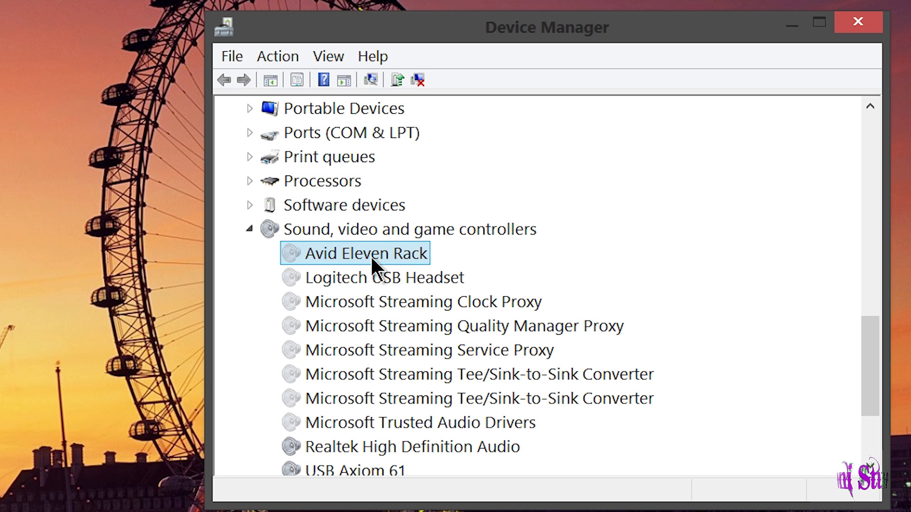
right_click(371, 257)
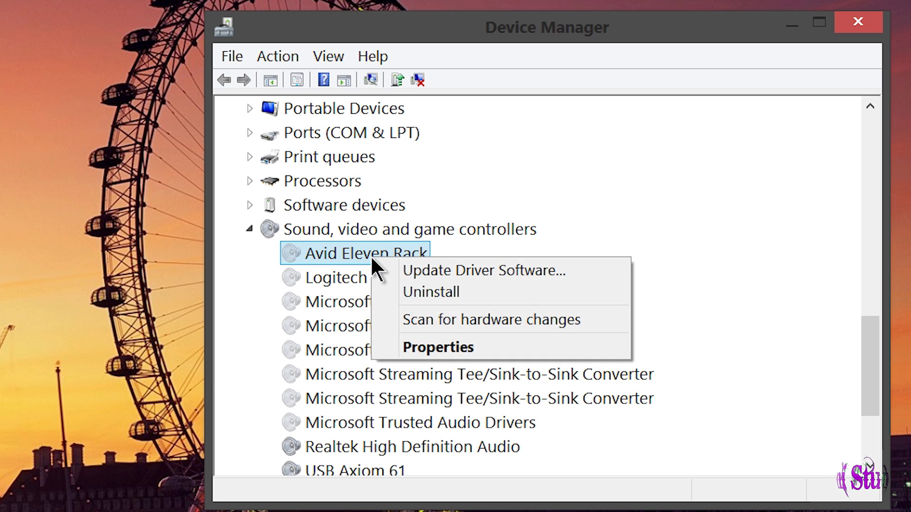
left_click(431, 293)
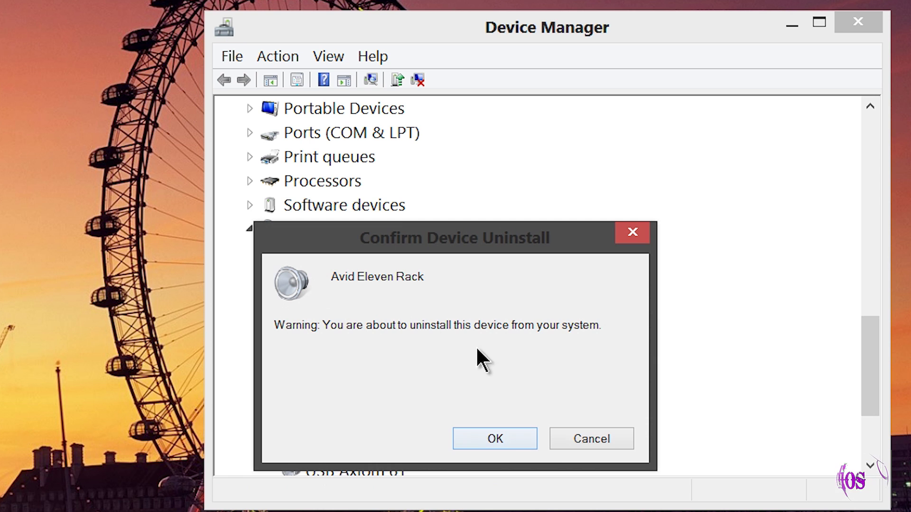
left_click(495, 437)
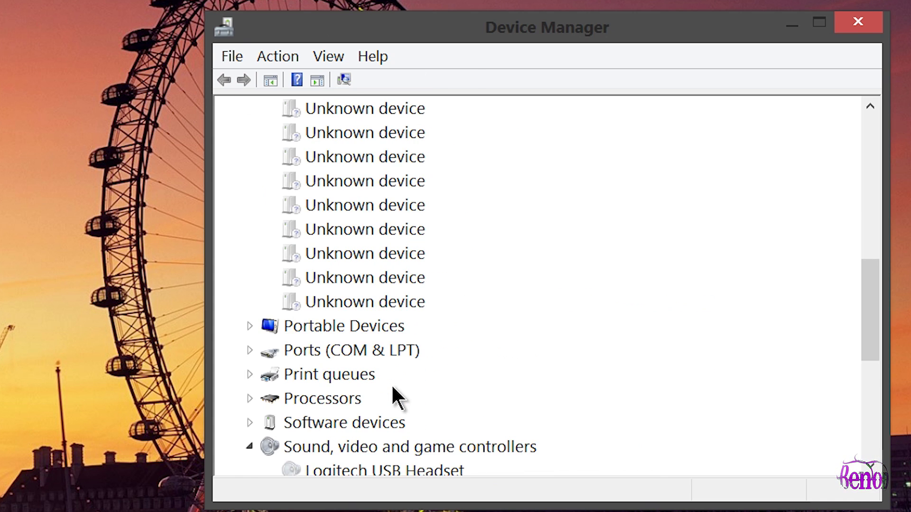
scroll(392, 387, "down", 4)
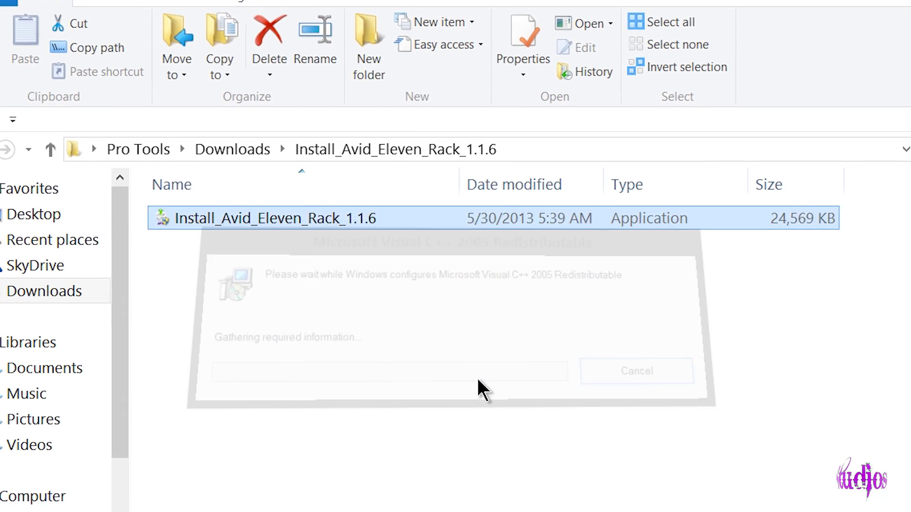
Reinstall Avid Eleven Rack Driver 1.1.6 with the licence accepted, then select the Pro Tools installer folder.
left_click(587, 511)
left_click(196, 462)
left_click(612, 511)
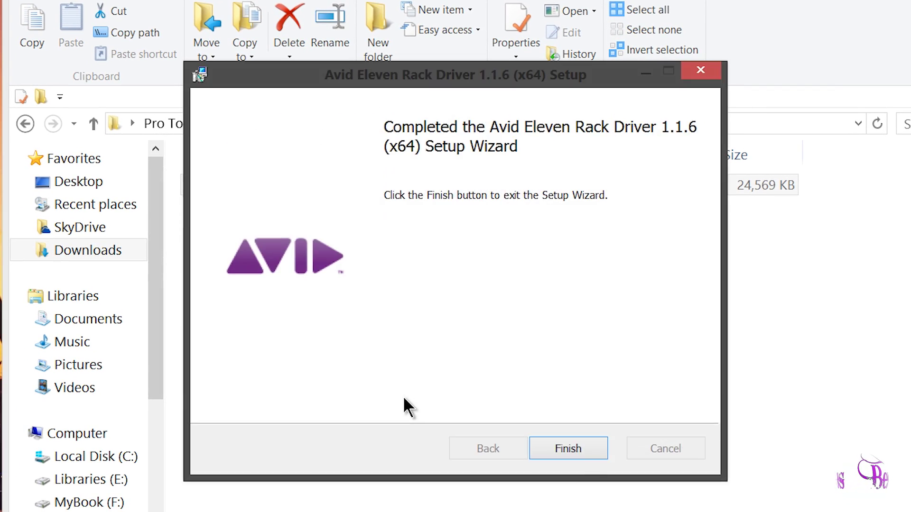
left_click(536, 441)
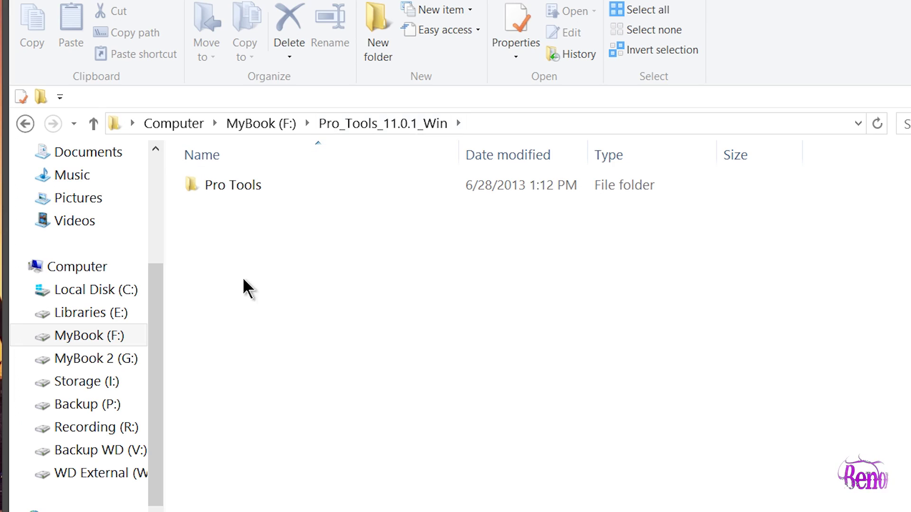
left_click(246, 188)
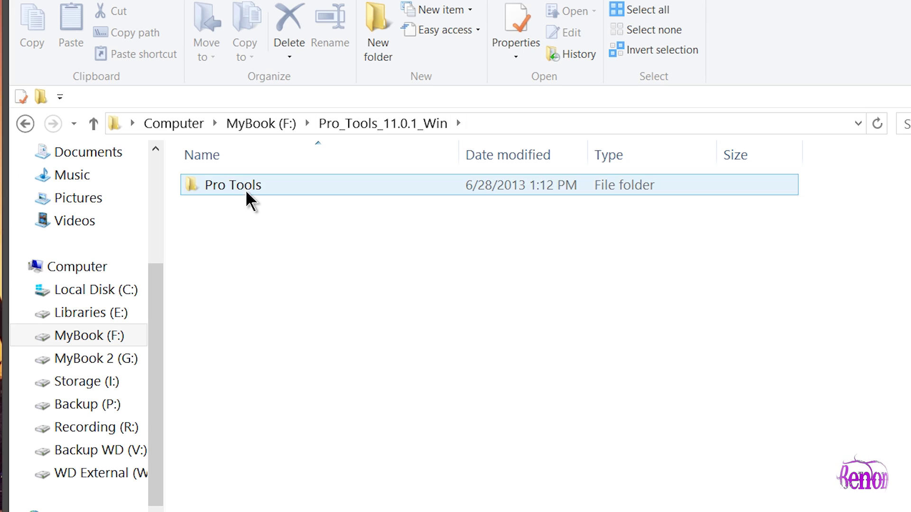
Run Setup as administrator and start the Pro Tools 11 install, confirming the language.
double_click(250, 186)
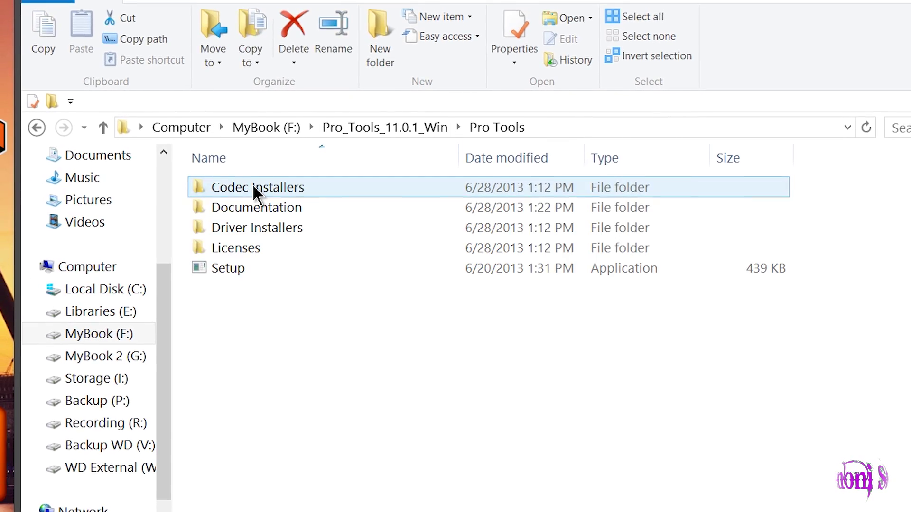
left_click(256, 269)
right_click(251, 268)
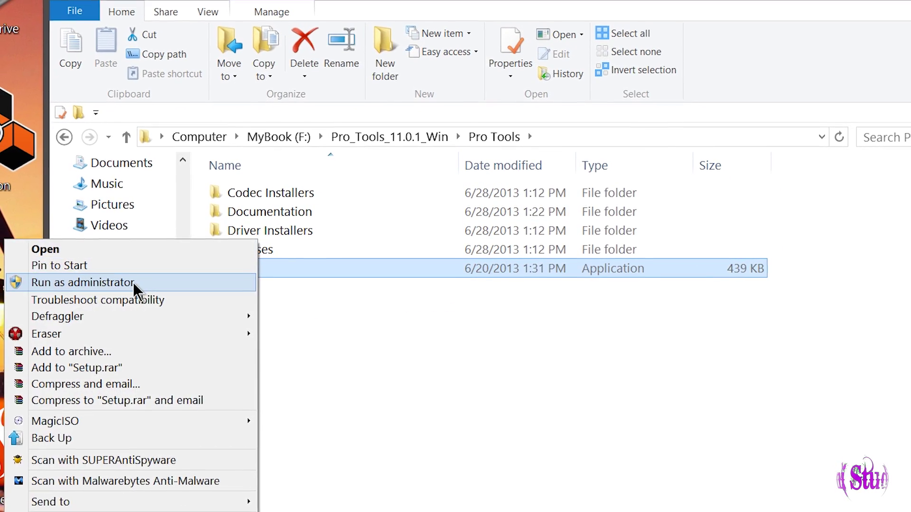
left_click(173, 288)
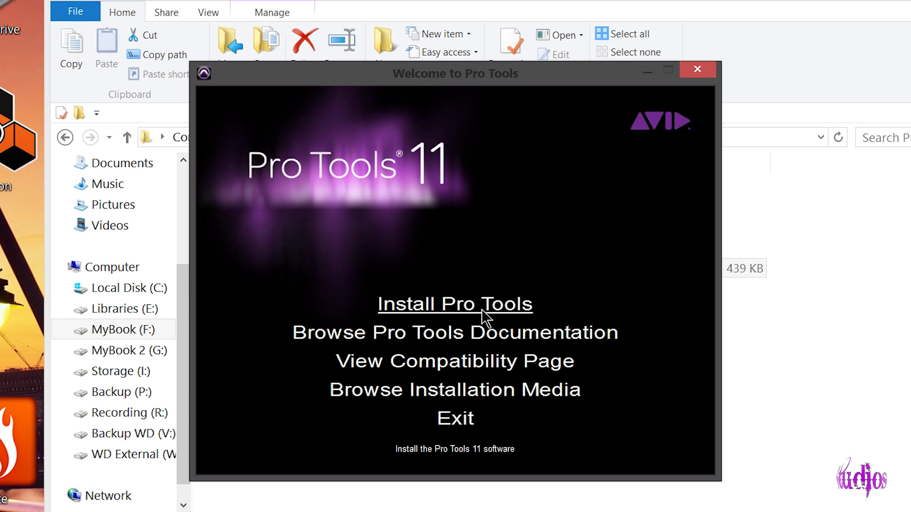
left_click(483, 311)
left_click(487, 313)
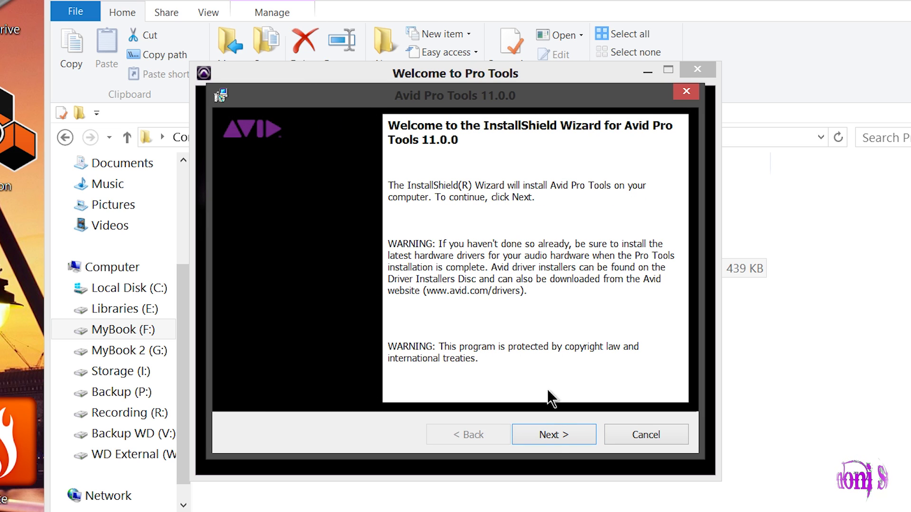
Accept the license, keep the Standard setup type, install, and finish the wizard.
left_click(565, 436)
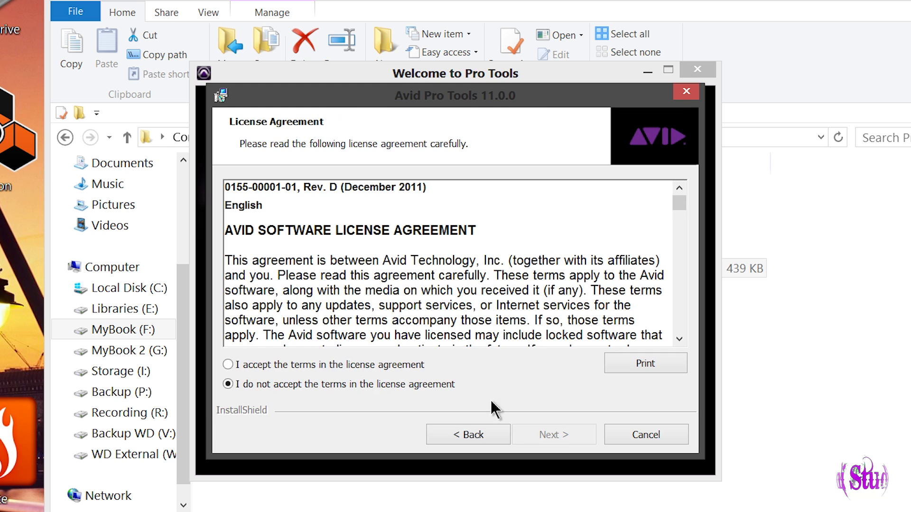
left_click(367, 370)
left_click(543, 437)
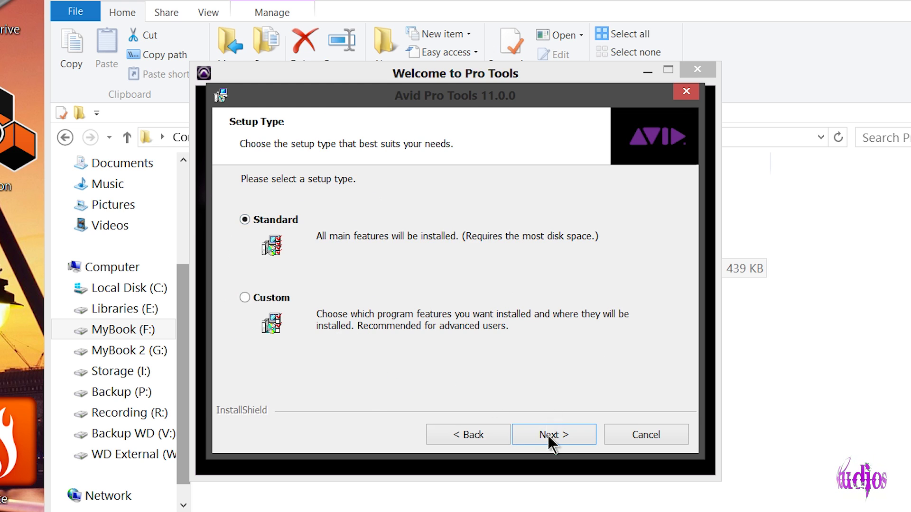
left_click(549, 440)
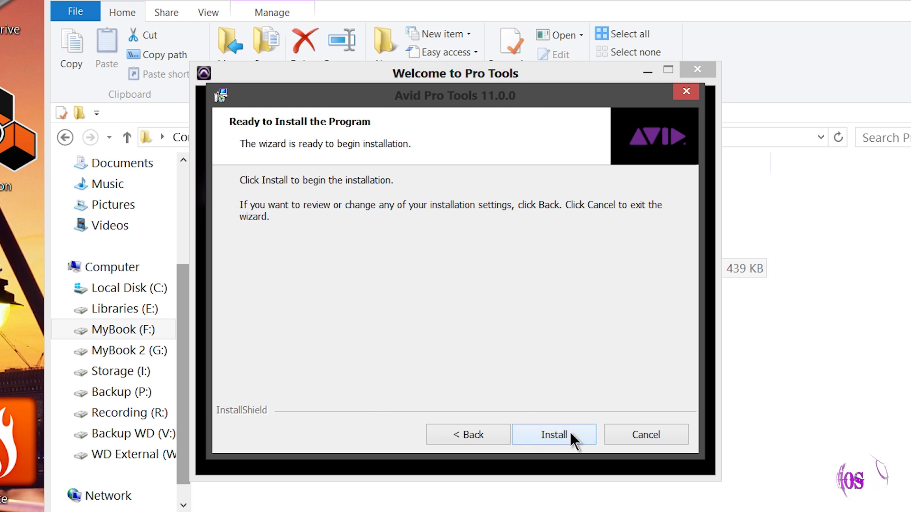
left_click(570, 434)
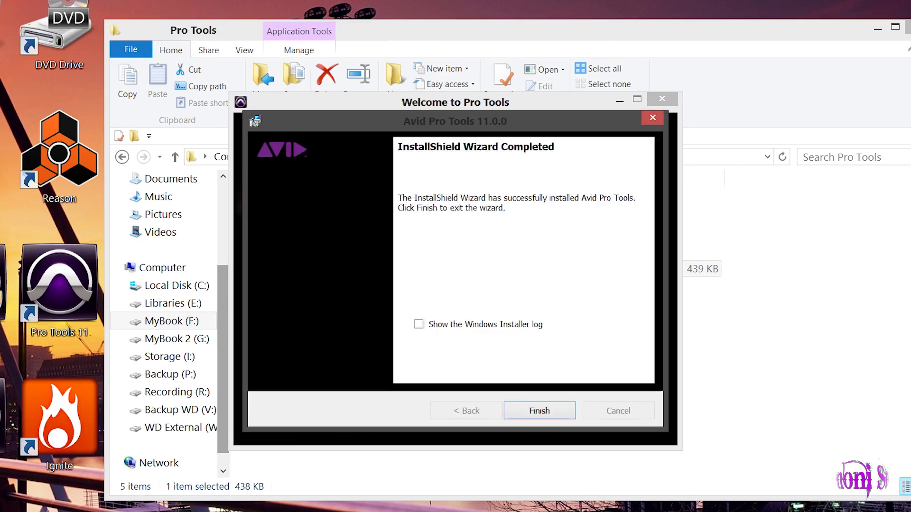
left_click(545, 435)
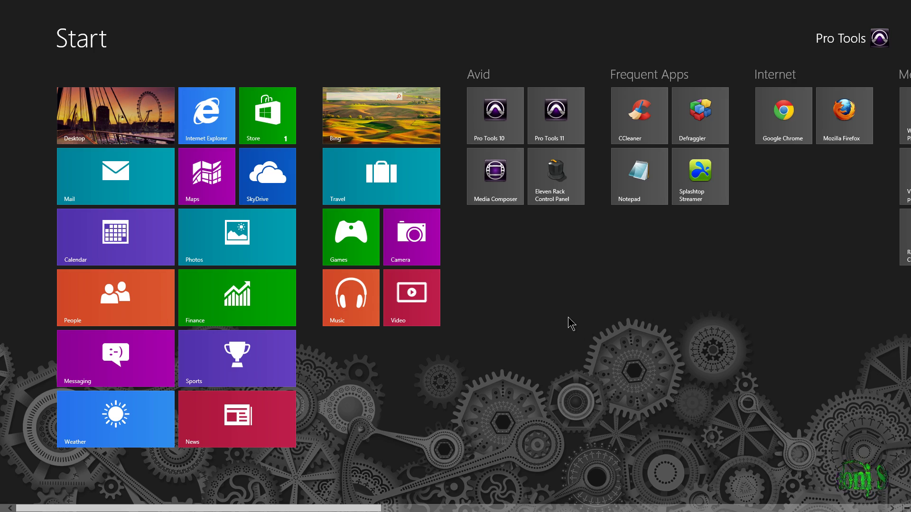
Launch Pro Tools 11 as administrator from its Start screen tile.
left_click(152, 128)
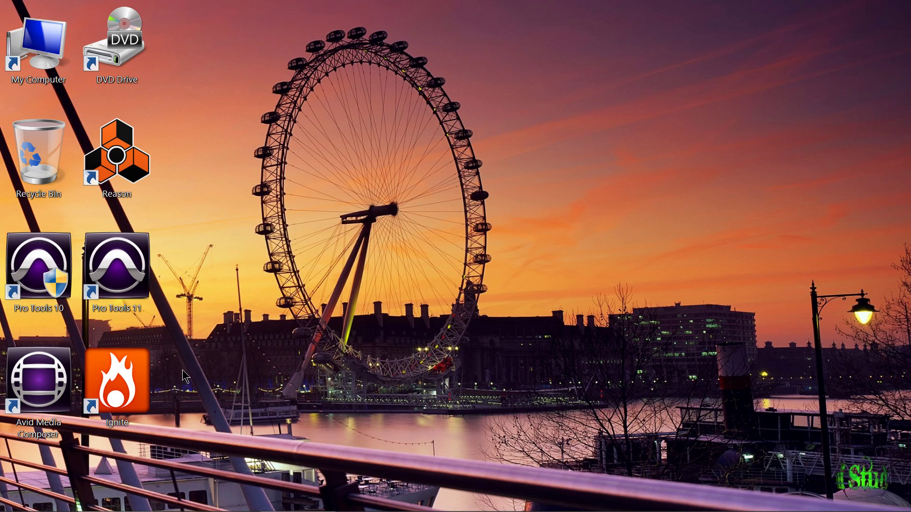
key("super")
right_click(555, 114)
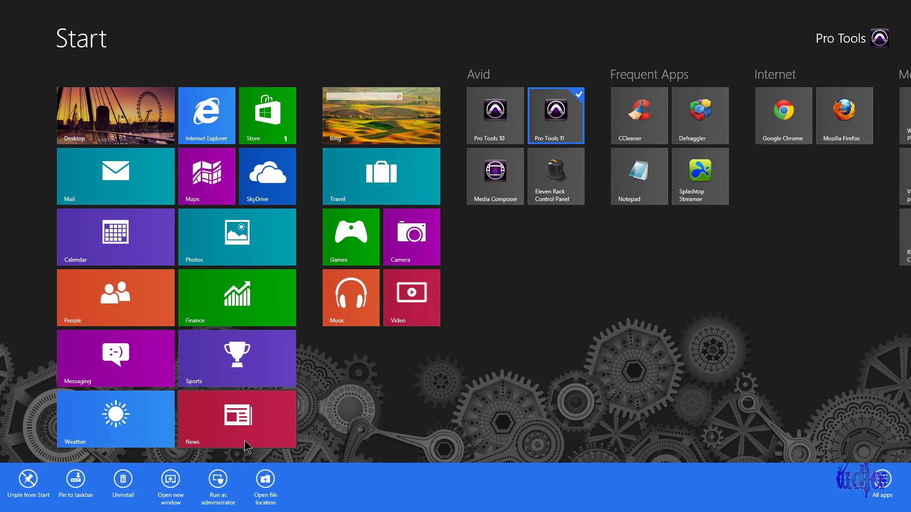
left_click(224, 482)
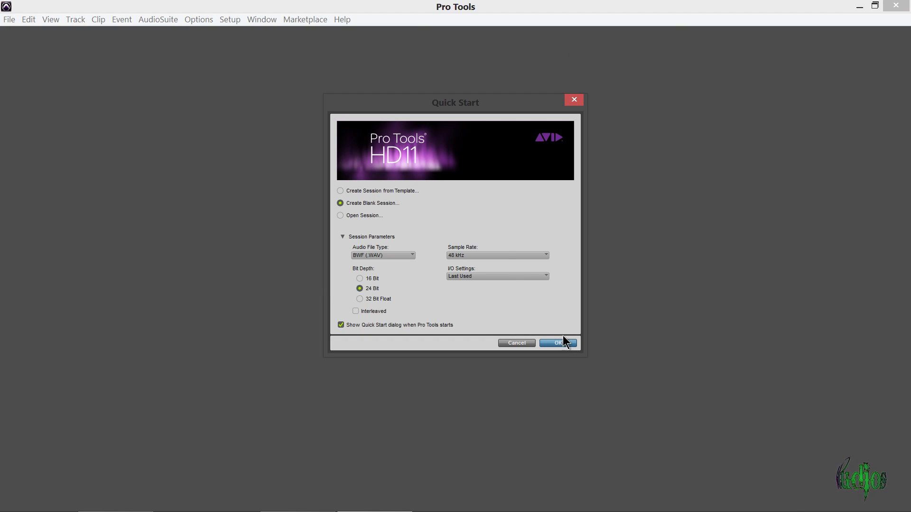
Save a blank session as 'PT11.0.1 First Run', then narrow the Edit window and widen the Mix window.
left_click(559, 342)
type("First Run")
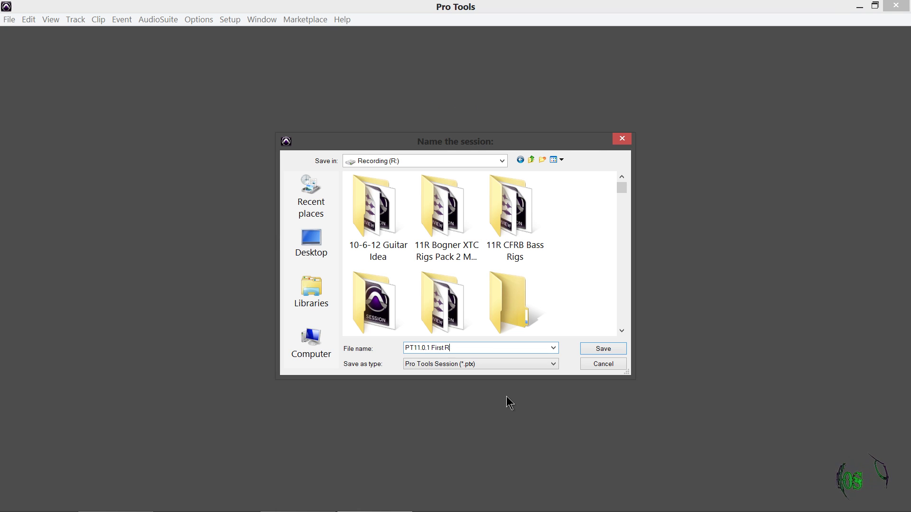
left_click(607, 350)
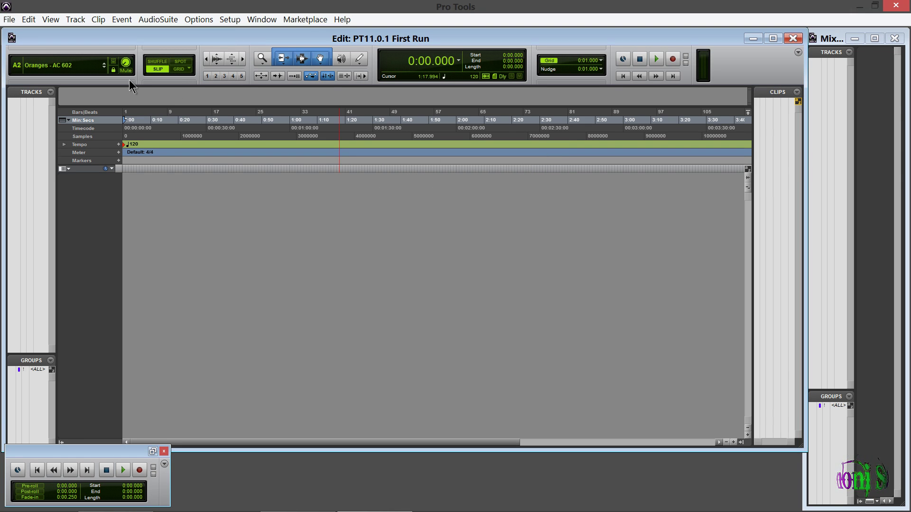
left_click_drag(807, 227, 612, 256)
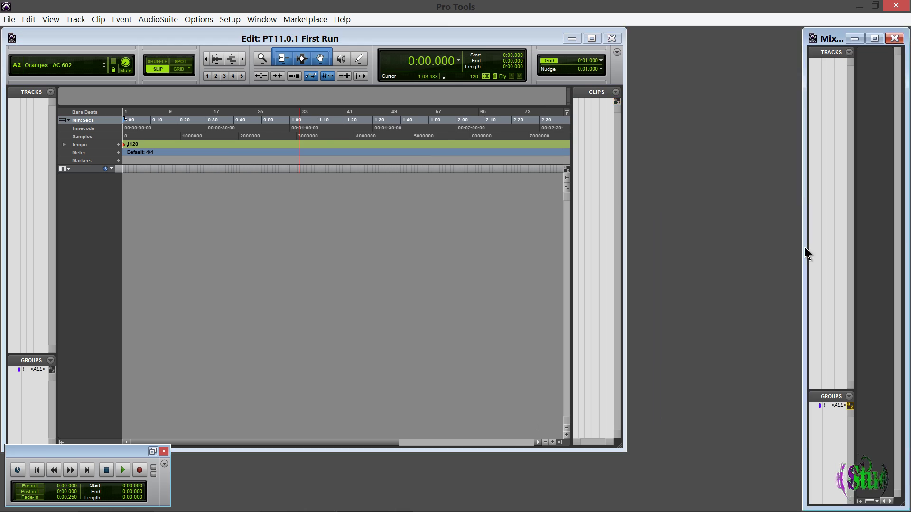
left_click_drag(807, 254, 240, 260)
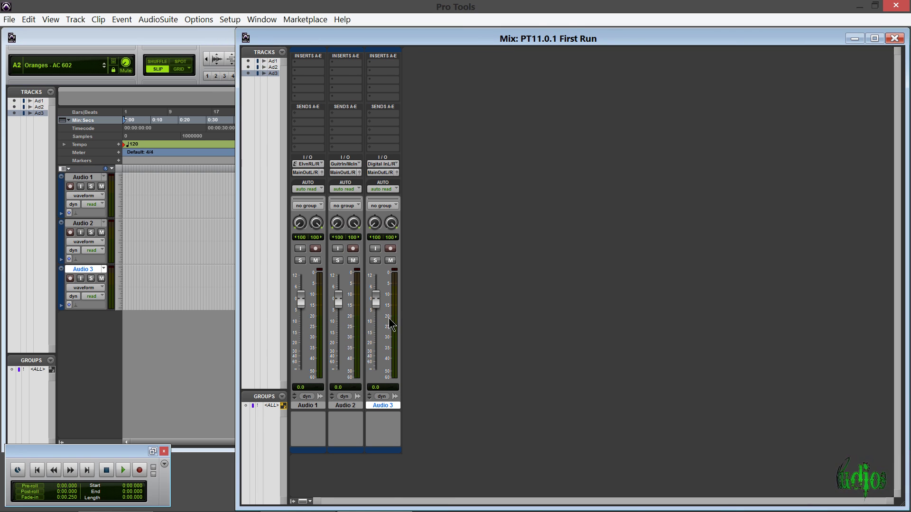
Widen the track meters and tint the mixer strips with their track colours via the Color Palette.
left_click(360, 328, "ctrl+alt+super")
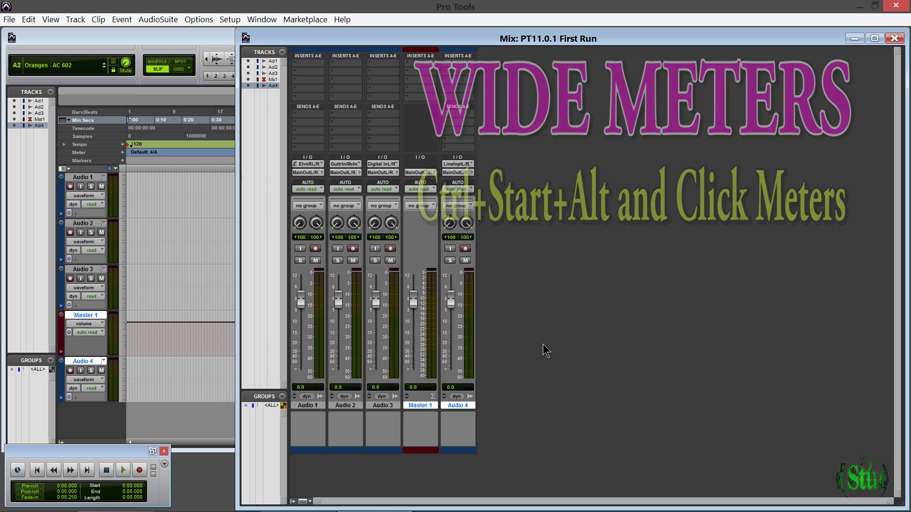
double_click(455, 450)
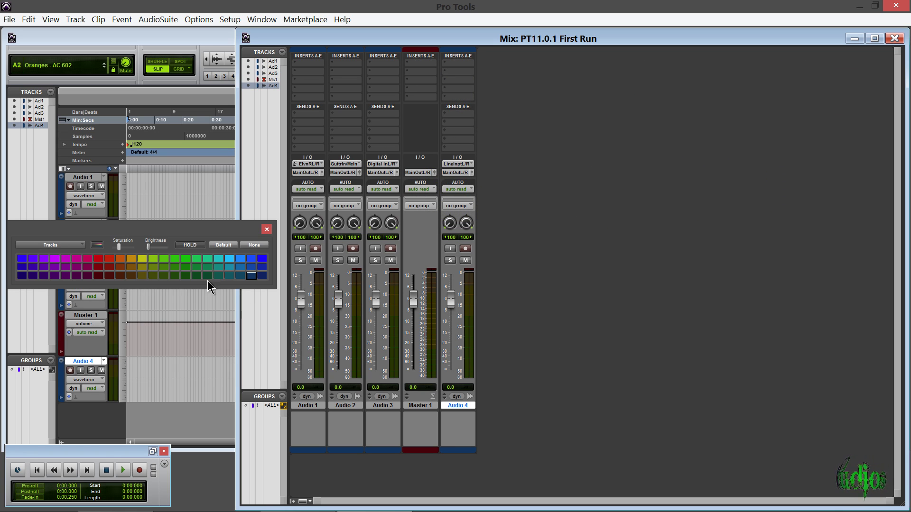
left_click(96, 246)
left_click(267, 228)
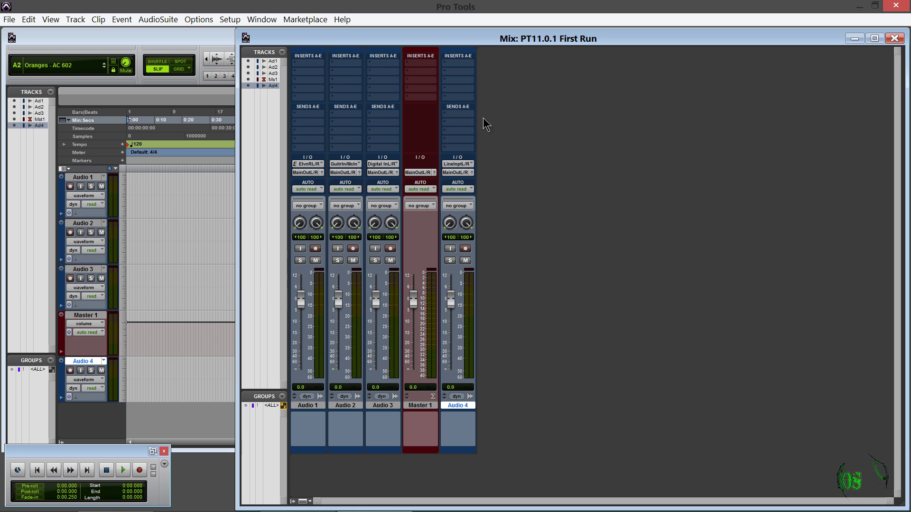
Stop playback, switch between the Edit and Mix windows, then quit Pro Tools 11, saving PT11.0.1 First Run.
key("space")
key("ctrl+equal")
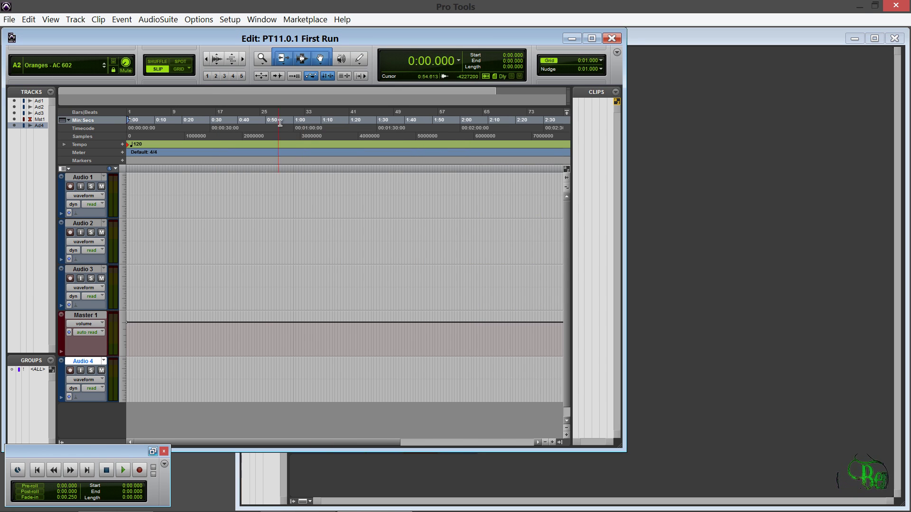
key("ctrl+equal")
key("ctrl+q")
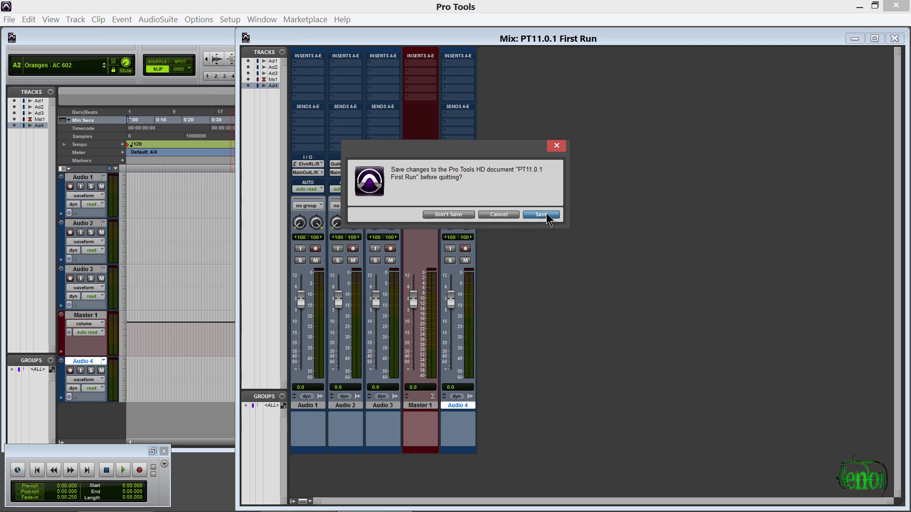
left_click(540, 217)
Launch Pro Tools 10 and open the 'Open in PT 10 only' session, dismissing the session notes.
double_click(39, 268)
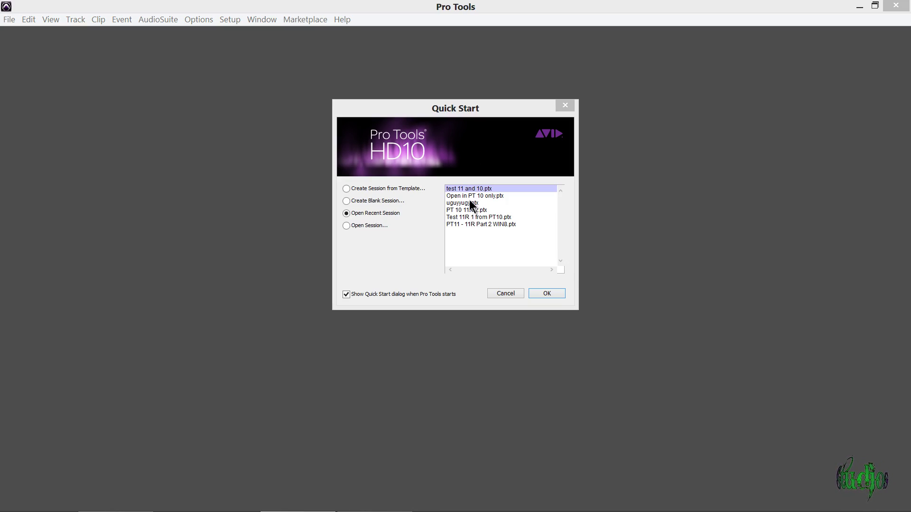
double_click(467, 203)
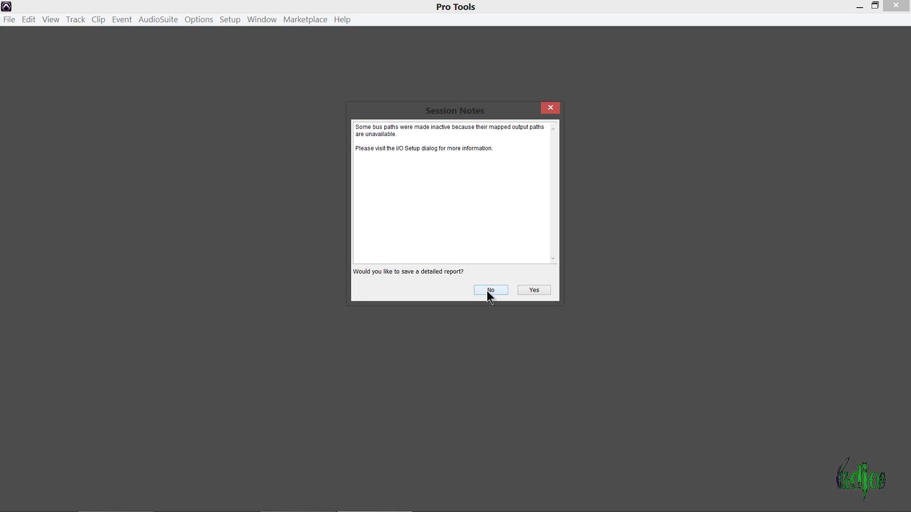
left_click(486, 291)
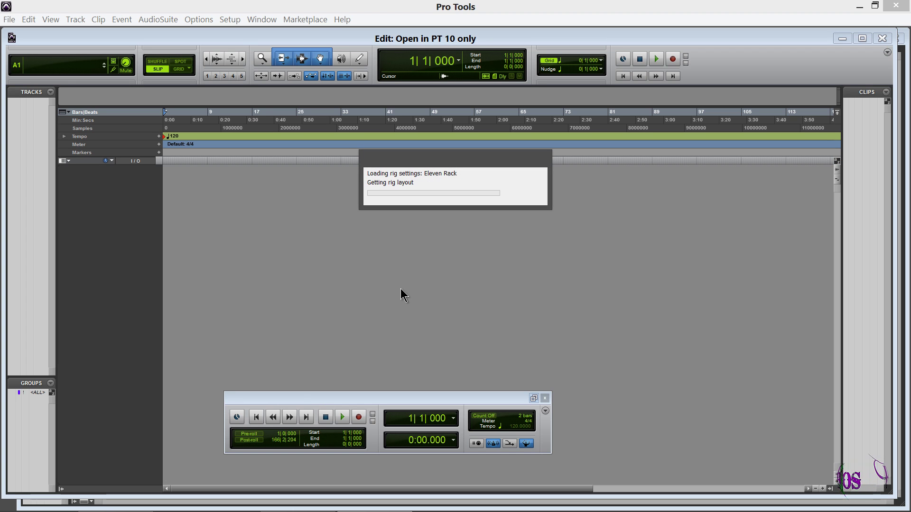
Add new tracks to the Pro Tools 10 session, then relaunch Pro Tools 11.
key("ctrl+shift+n")
left_click(579, 214)
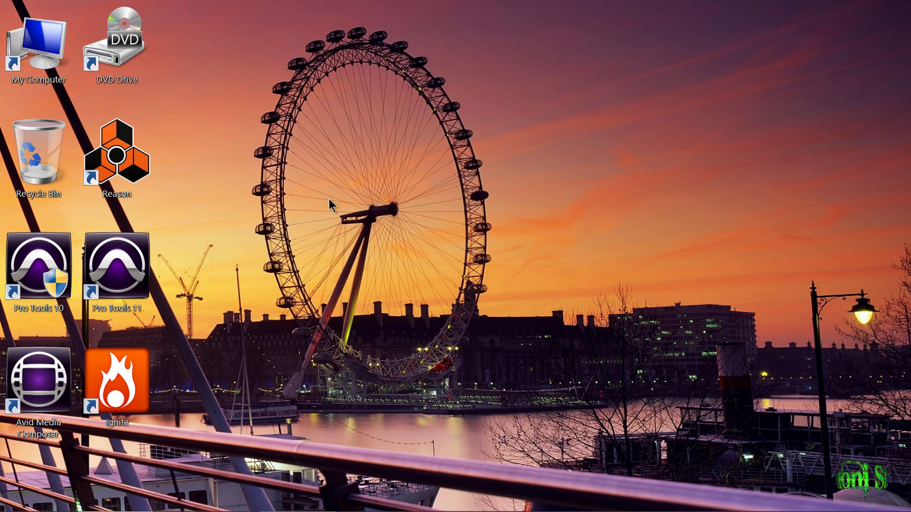
double_click(132, 279)
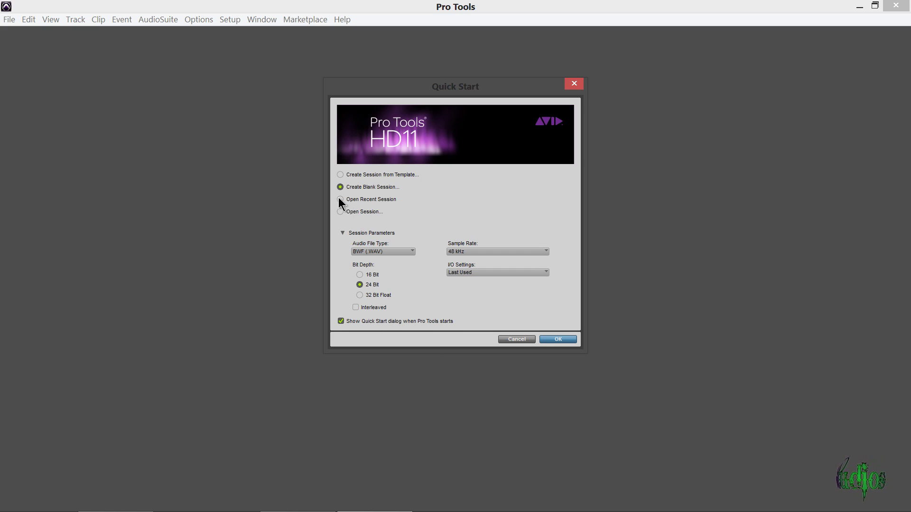
Reopen the recent PT11.0.1 First Run session and review the MIDI Input Enable and Playback Engine settings.
left_click(340, 199)
left_click(533, 289)
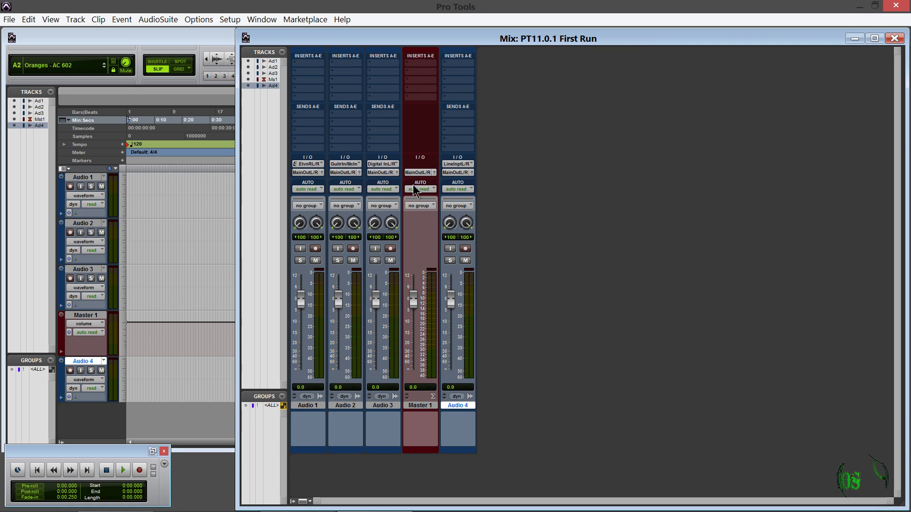
left_click(229, 20)
left_click(271, 183)
key("Return")
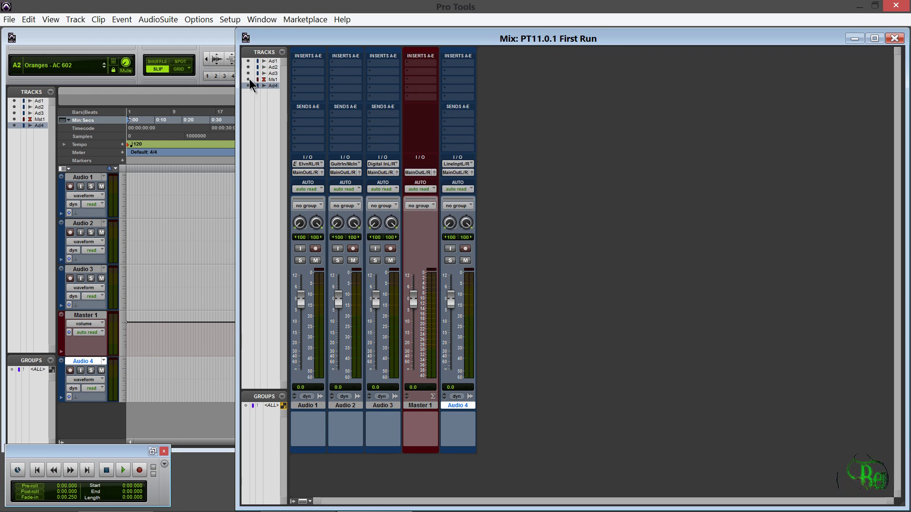
left_click(229, 20)
left_click(254, 44)
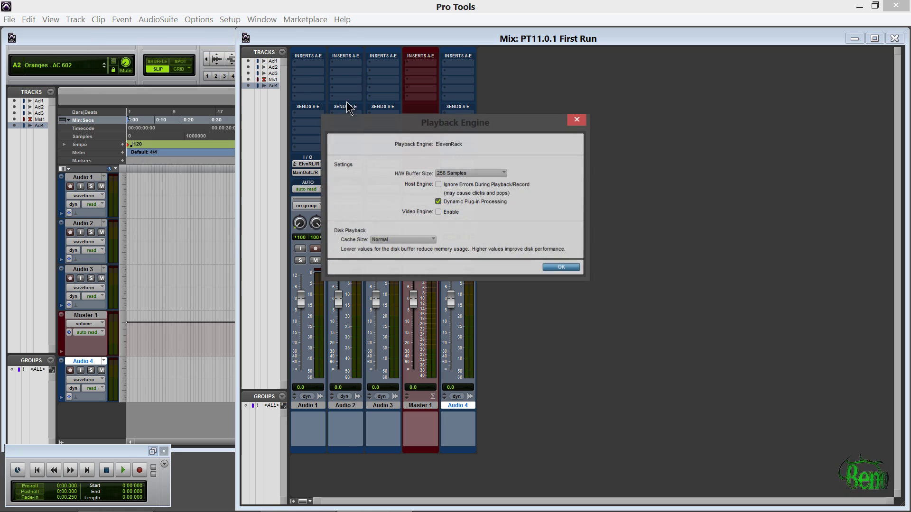
left_click(561, 267)
Insert the Boom instrument on Audio 2 and show the About screen confirming version 11.0.1.
left_click(343, 70)
mouse_move(392, 92)
mouse_move(313, 99)
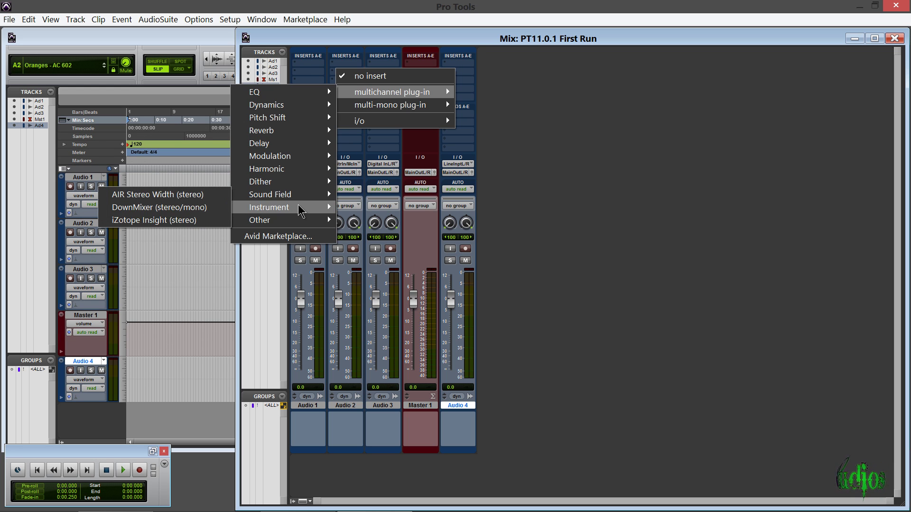
left_click(558, 229)
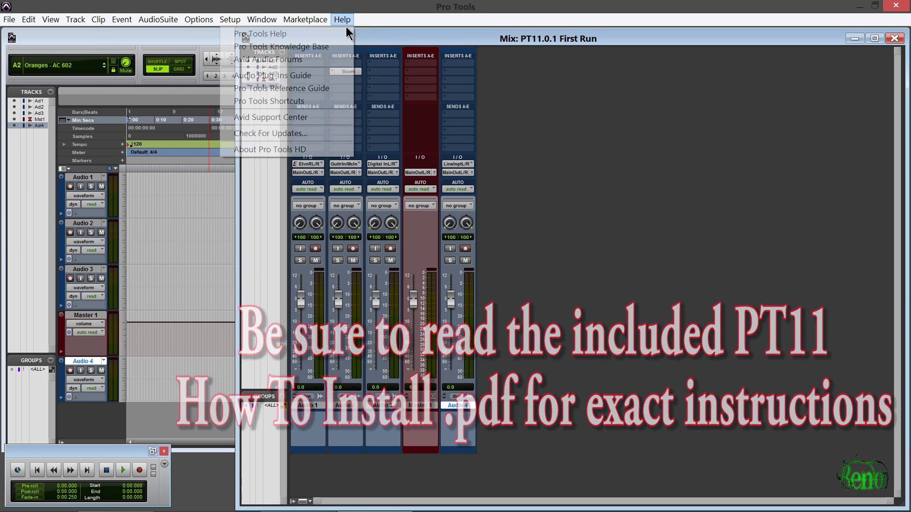
left_click(294, 146)
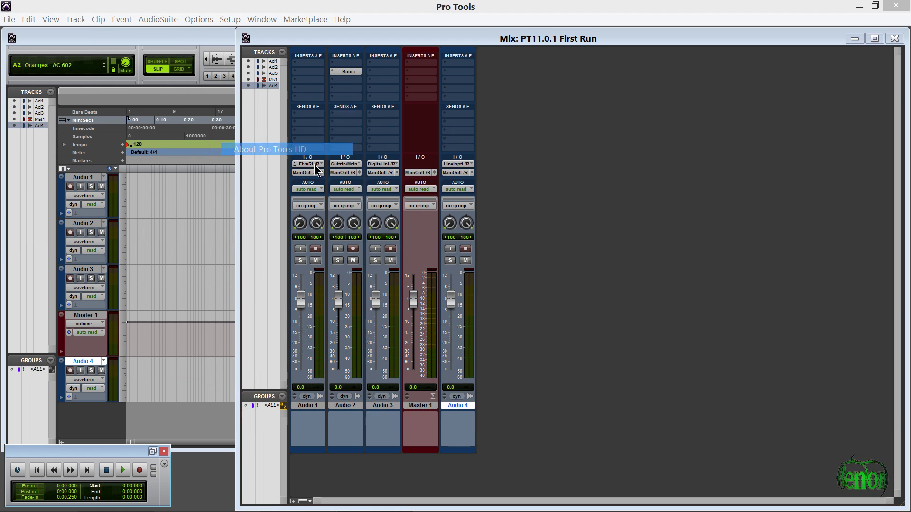